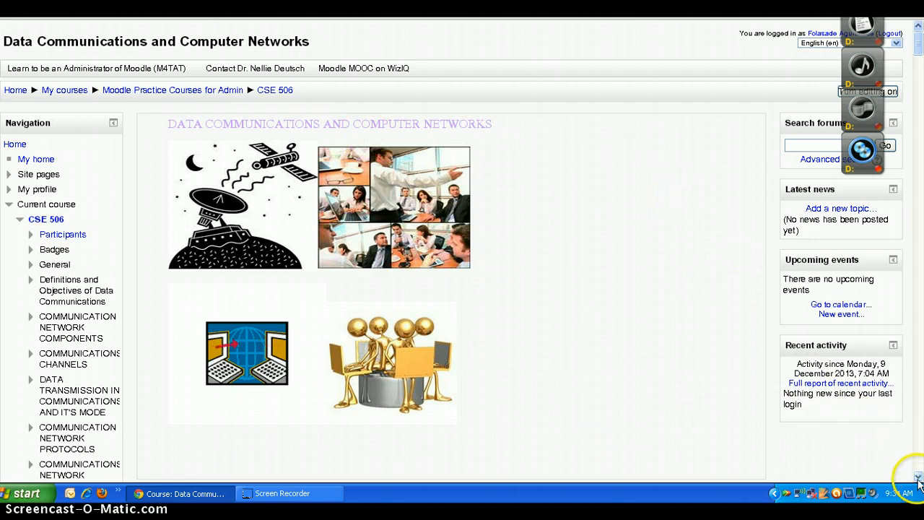
# Open the CSE 506 course's enrolled users page and move the desktop widget off the enrolment controls.
pyautogui.moveTo(918, 480); pyautogui.dragTo(919, 480)
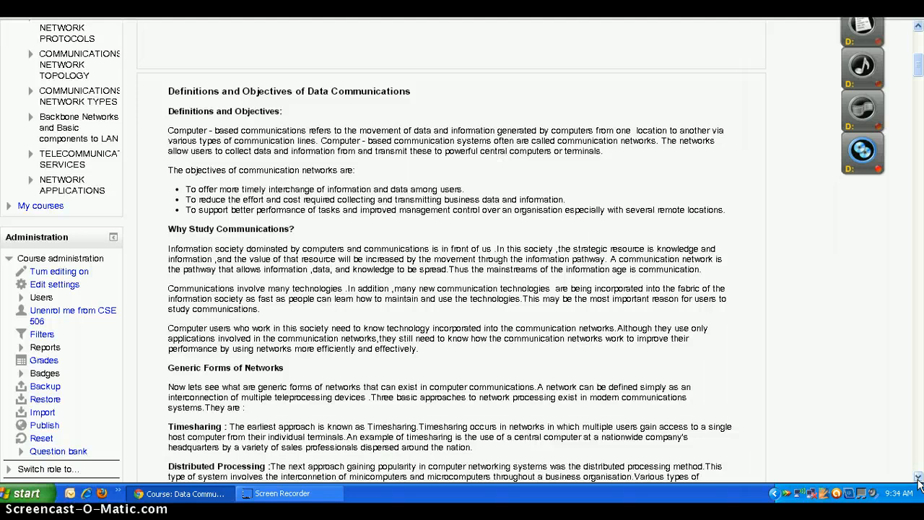
pyautogui.click(41, 297)
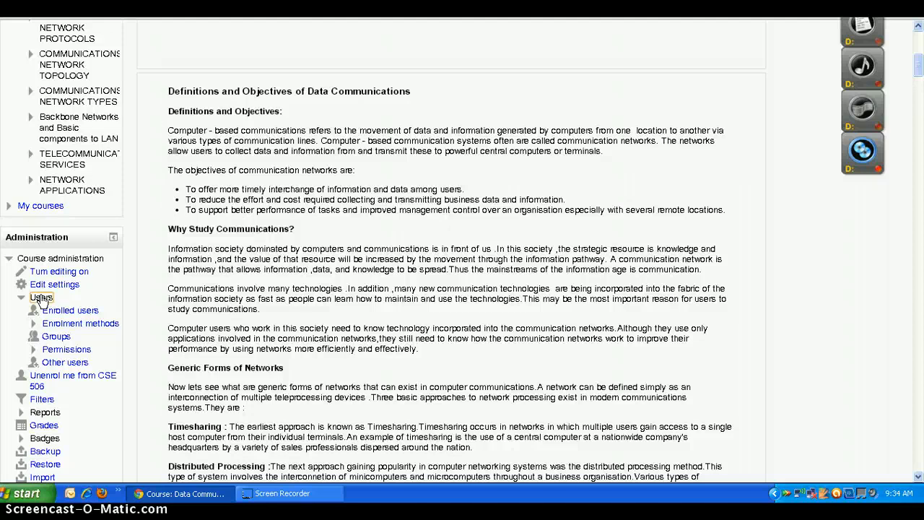
pyautogui.click(65, 310)
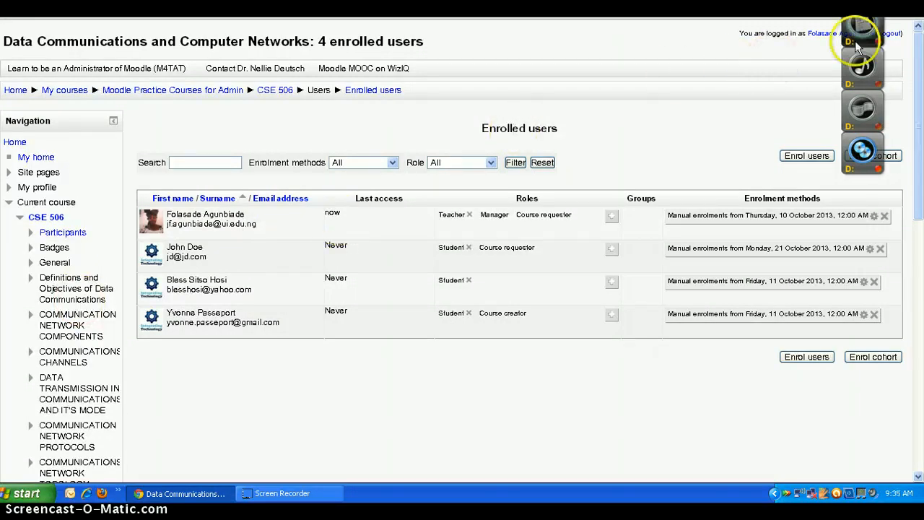
pyautogui.moveTo(848, 34); pyautogui.dragTo(710, 477)
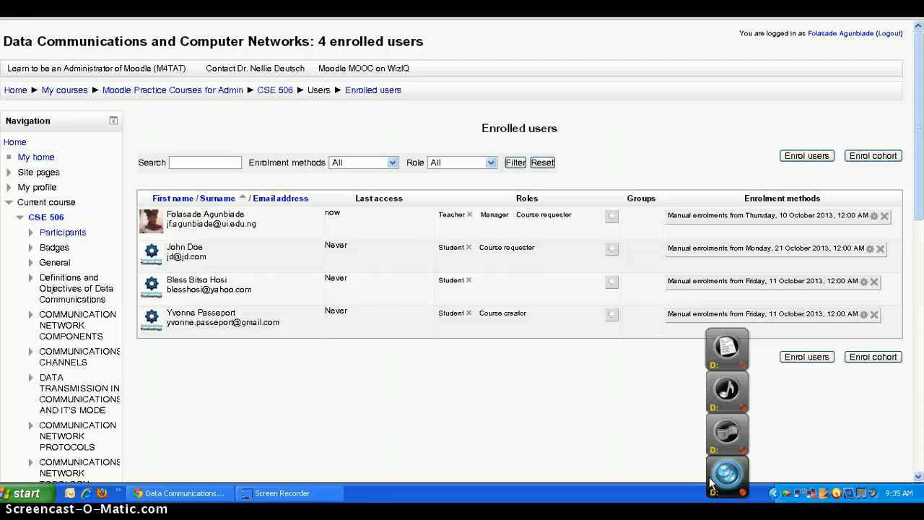
# Open the Enrol users dialog, view the assignable roles, enrolment options and user list, and close it without enrolling anyone.
pyautogui.click(806, 157)
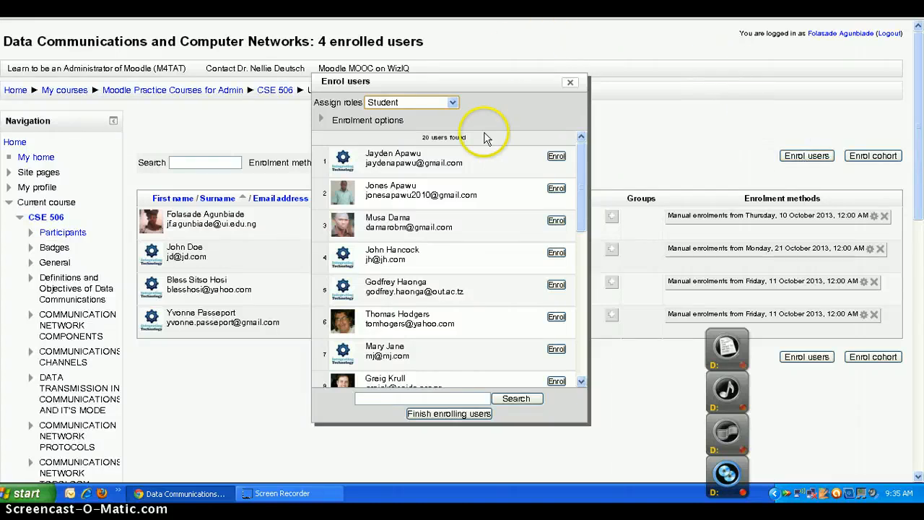
pyautogui.click(452, 103)
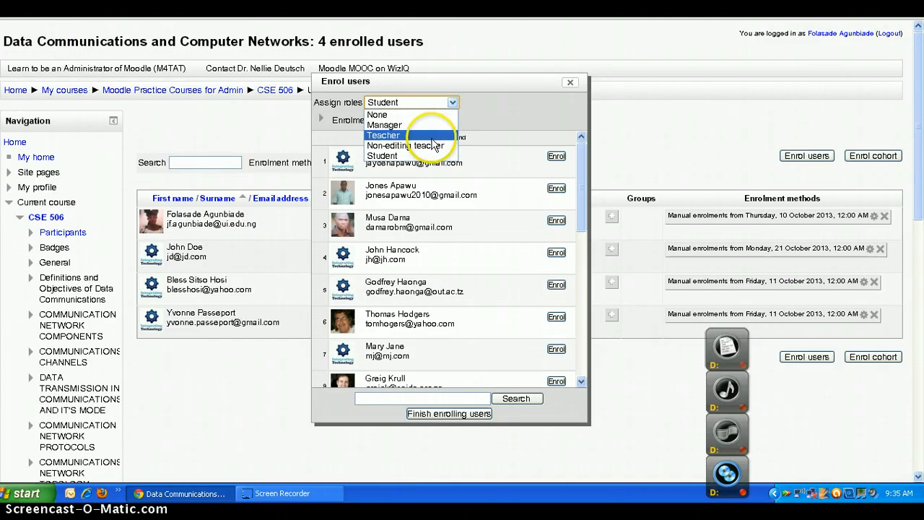
pyautogui.click(470, 124)
pyautogui.click(470, 124)
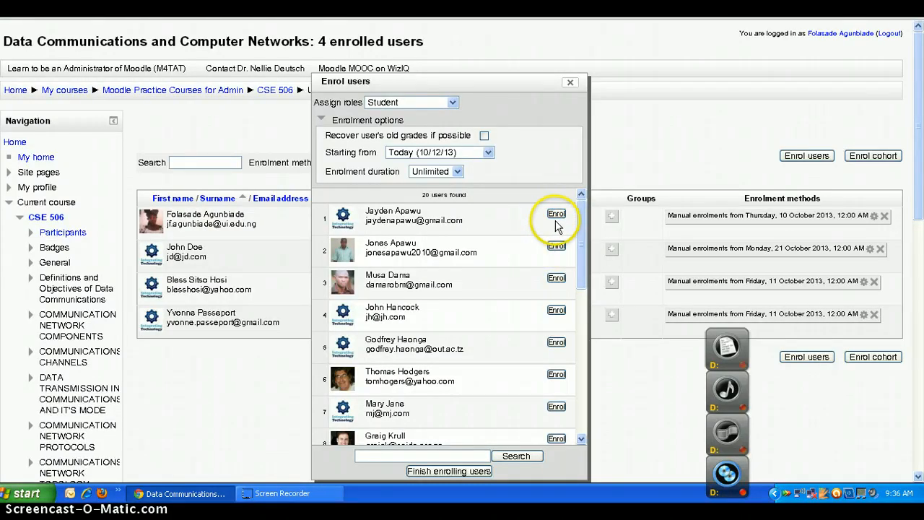
pyautogui.moveTo(532, 218); pyautogui.dragTo(512, 256)
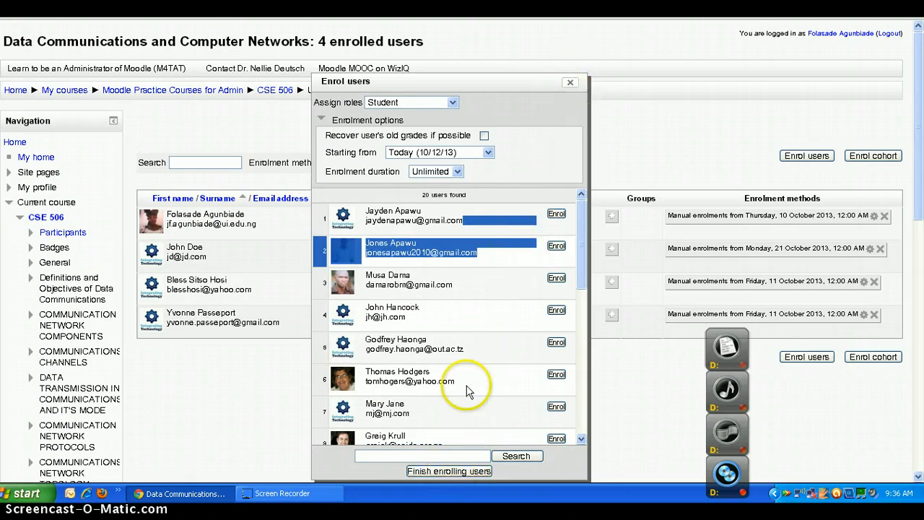
pyautogui.click(568, 84)
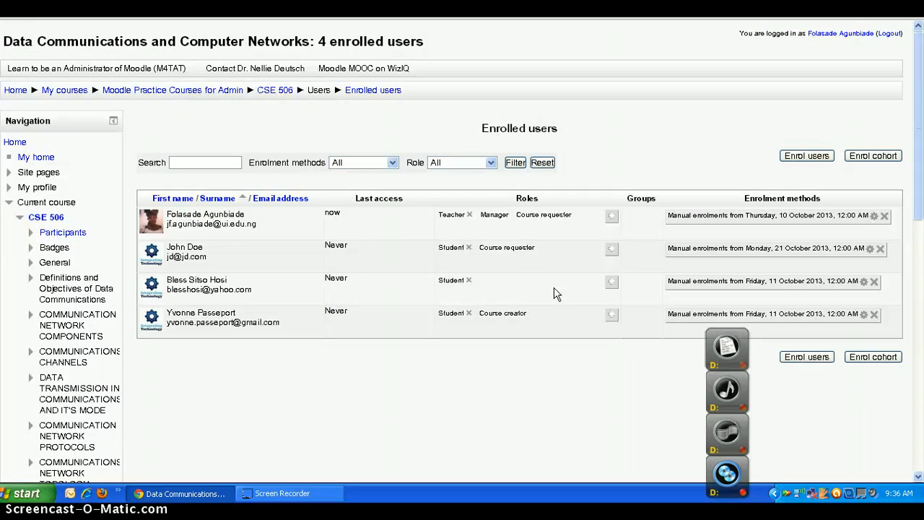
# View the cohorts available for enrolment in the Enrol cohort dialog, and close it without enrolling any.
pyautogui.click(870, 159)
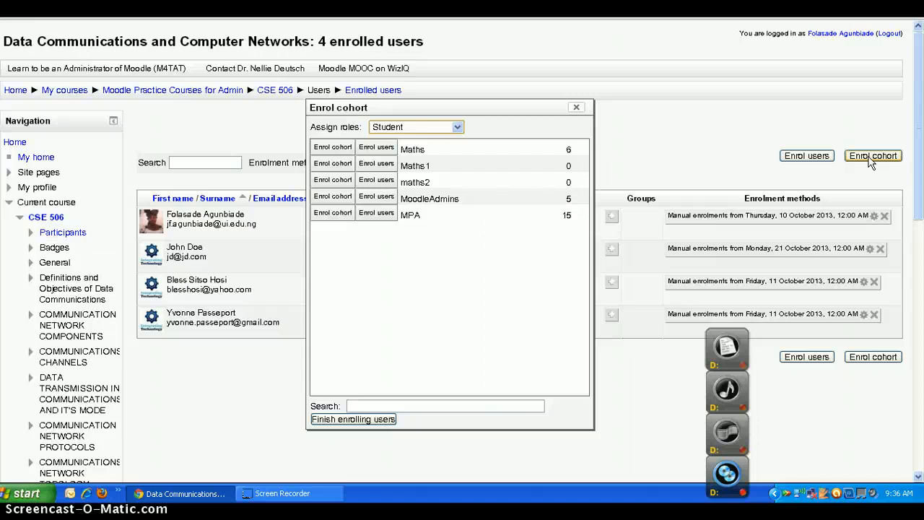
pyautogui.click(872, 160)
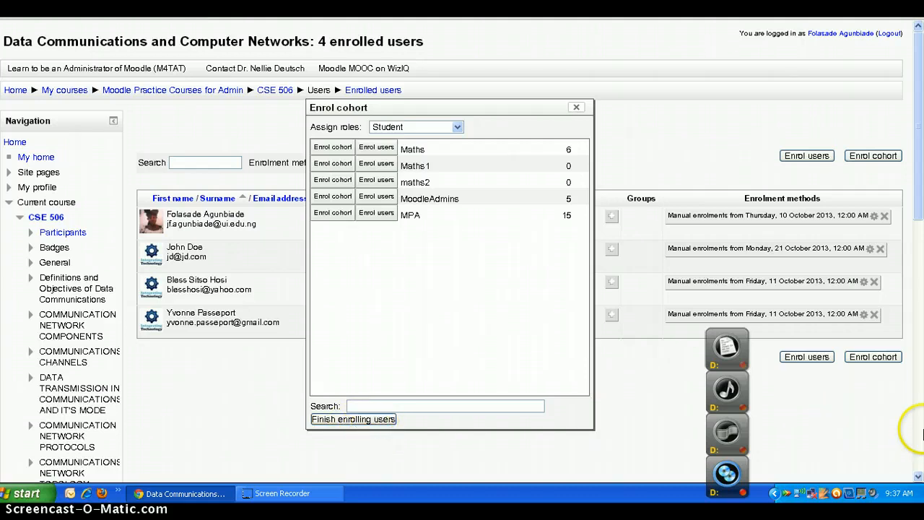
pyautogui.click(576, 110)
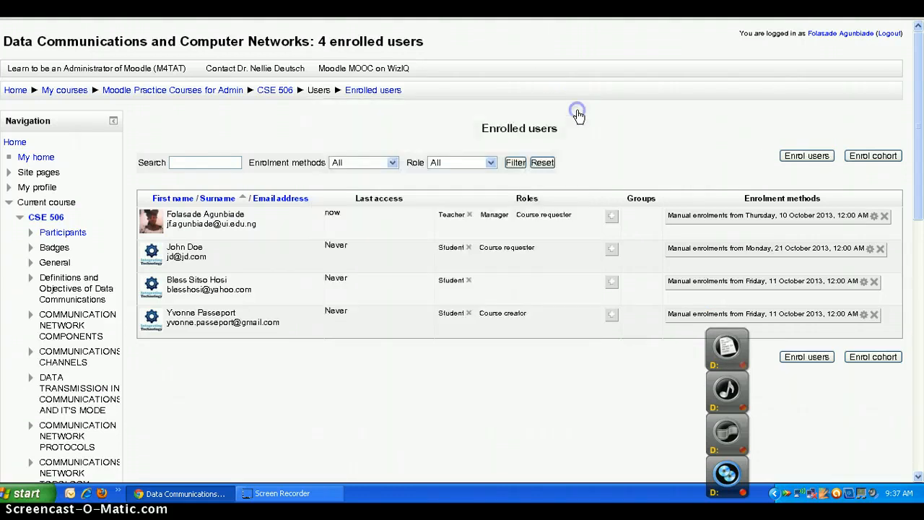
# Open the enrolment methods page of the CSE 506 course.
pyautogui.click(918, 479)
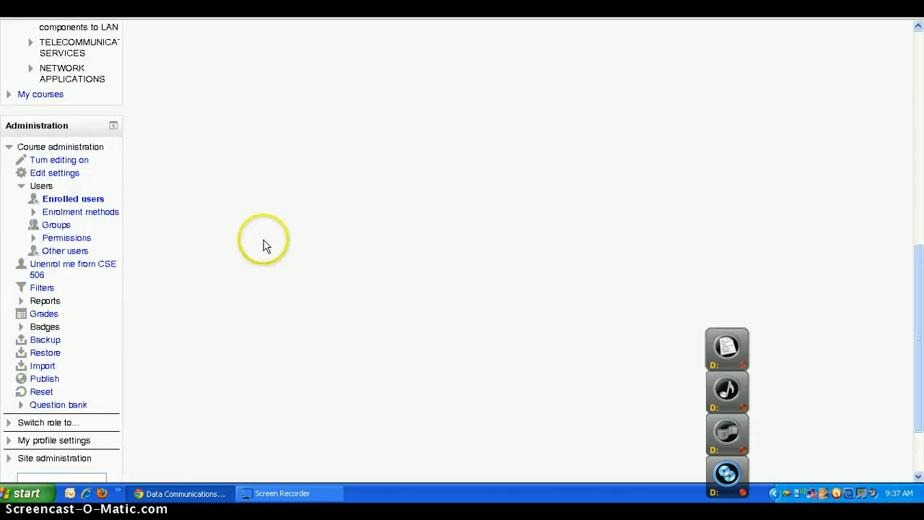
pyautogui.click(87, 219)
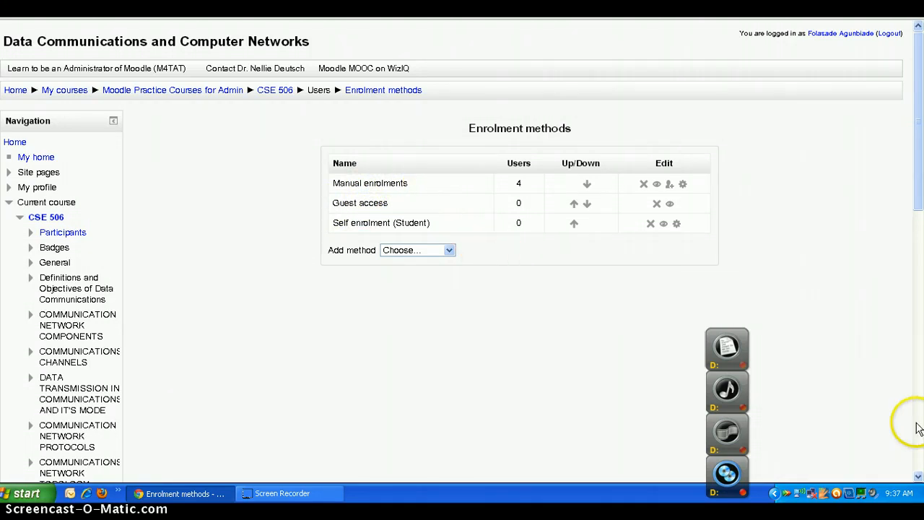
# Open the site-wide list of users from the user accounts section of the site administration.
pyautogui.moveTo(918, 478); pyautogui.dragTo(917, 480)
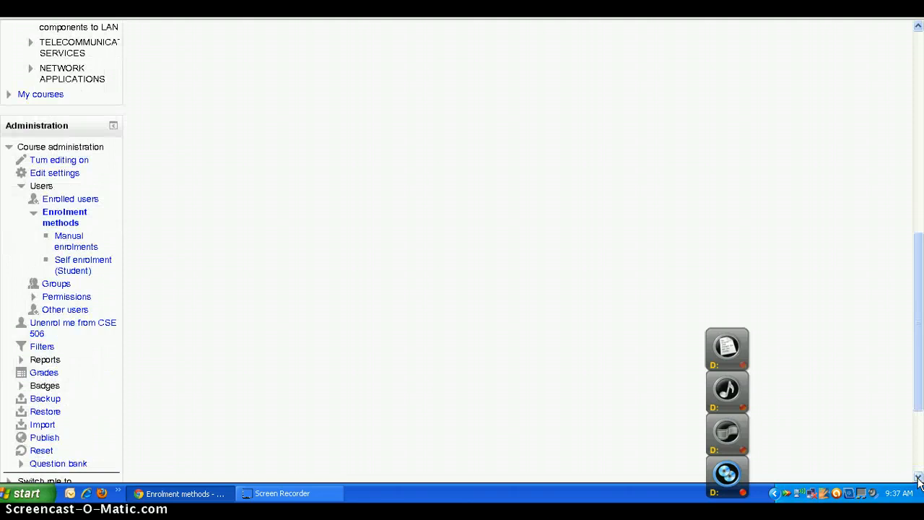
pyautogui.moveTo(917, 477); pyautogui.dragTo(917, 478)
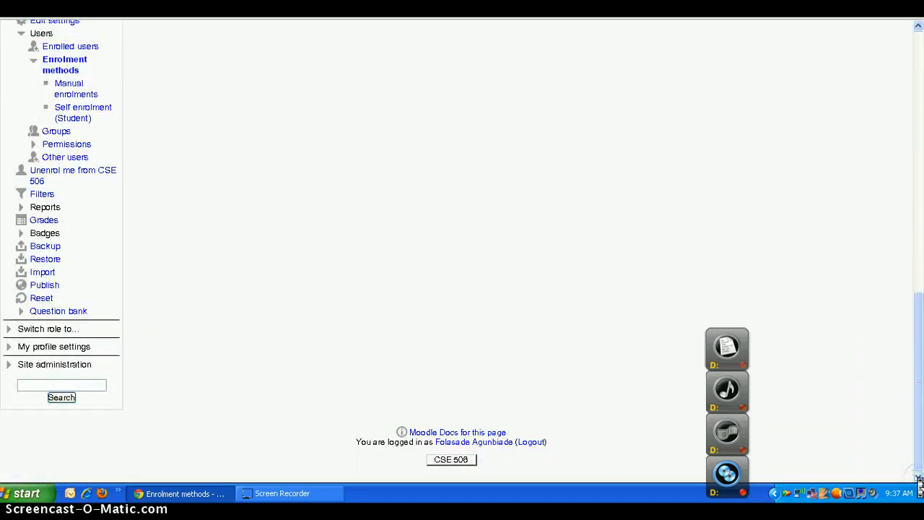
pyautogui.scroll(3, 330, 443)
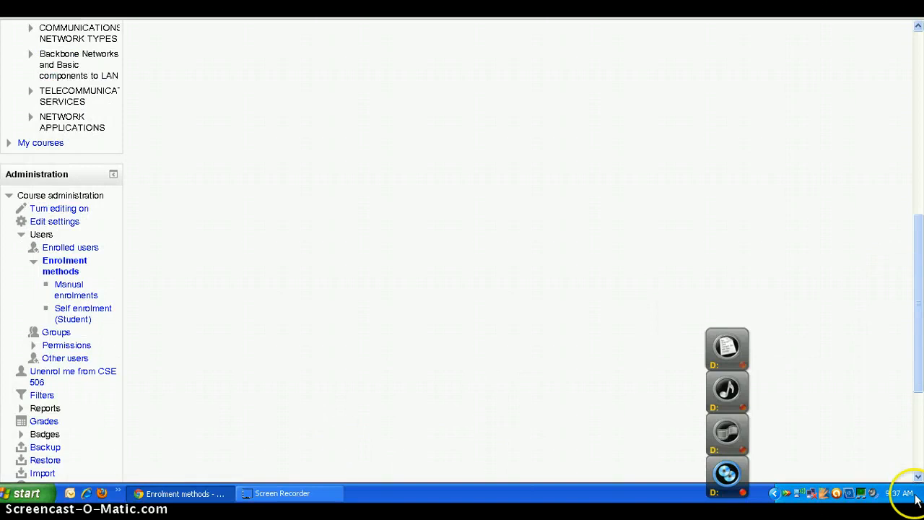
pyautogui.moveTo(917, 476); pyautogui.dragTo(918, 477)
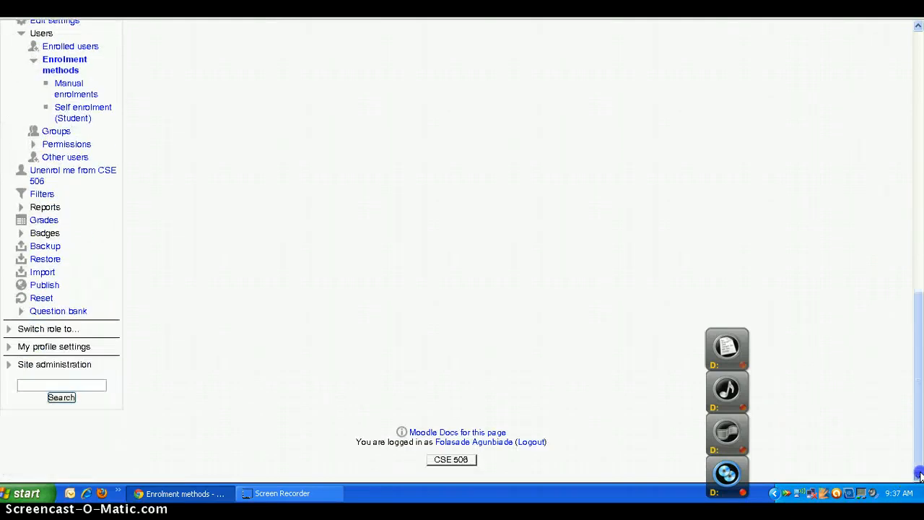
pyautogui.click(26, 367)
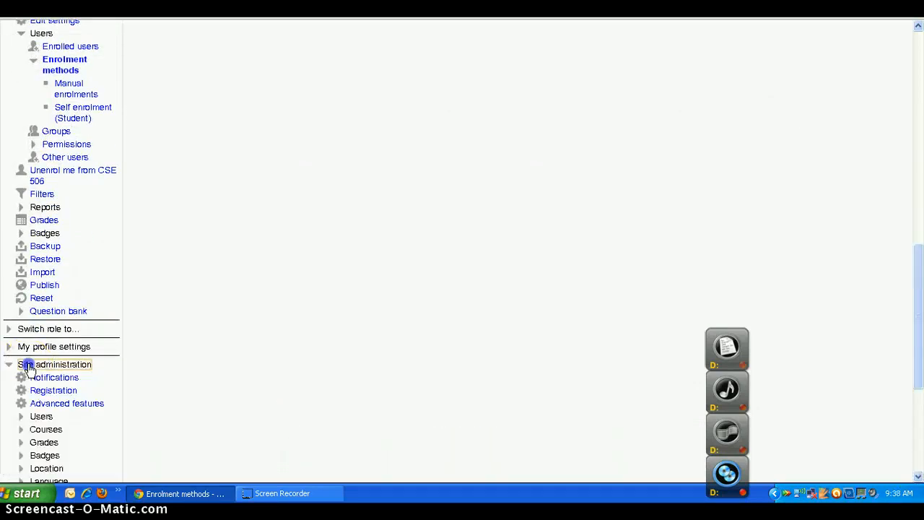
pyautogui.click(40, 417)
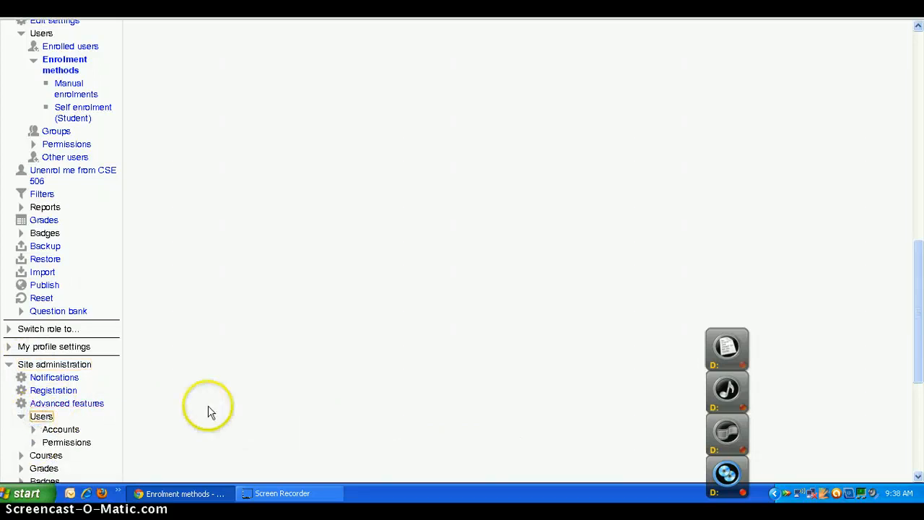
pyautogui.click(65, 431)
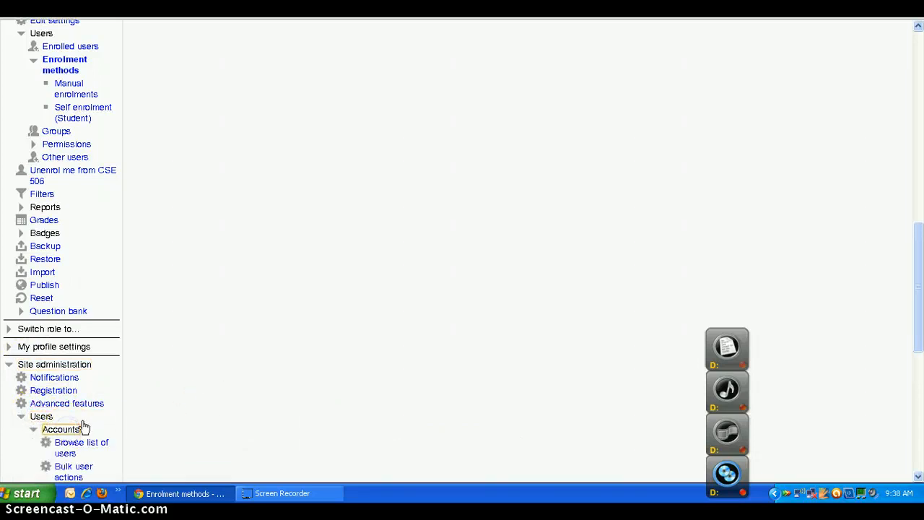
pyautogui.click(917, 475)
pyautogui.click(917, 476)
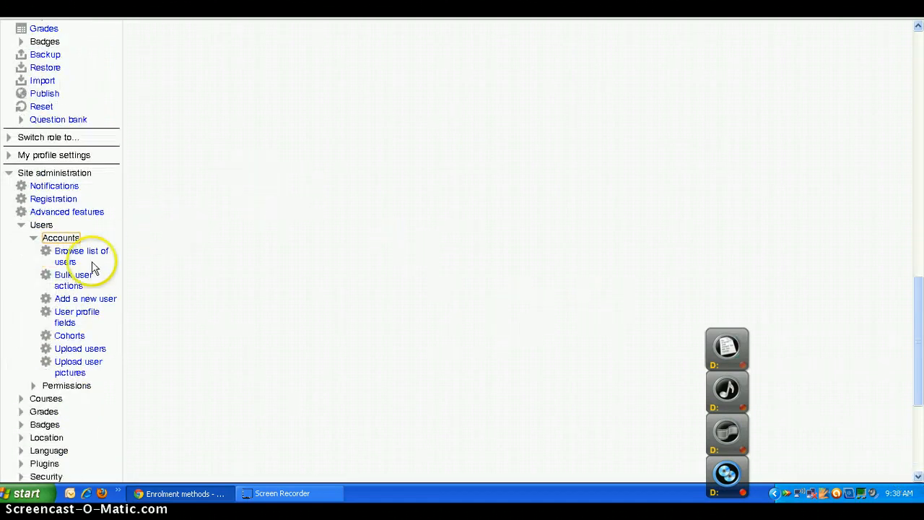
pyautogui.click(68, 260)
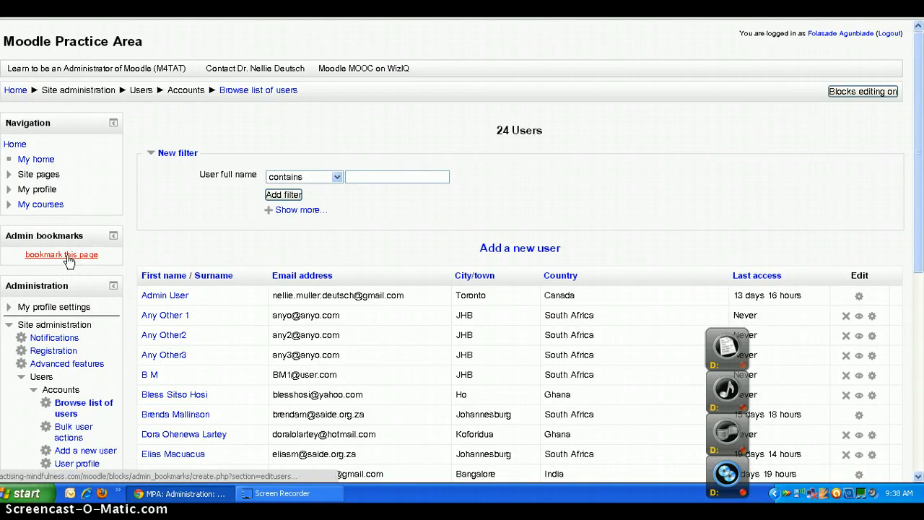
# Examine the bulk user actions page and the blank form for adding a new user.
pyautogui.click(74, 430)
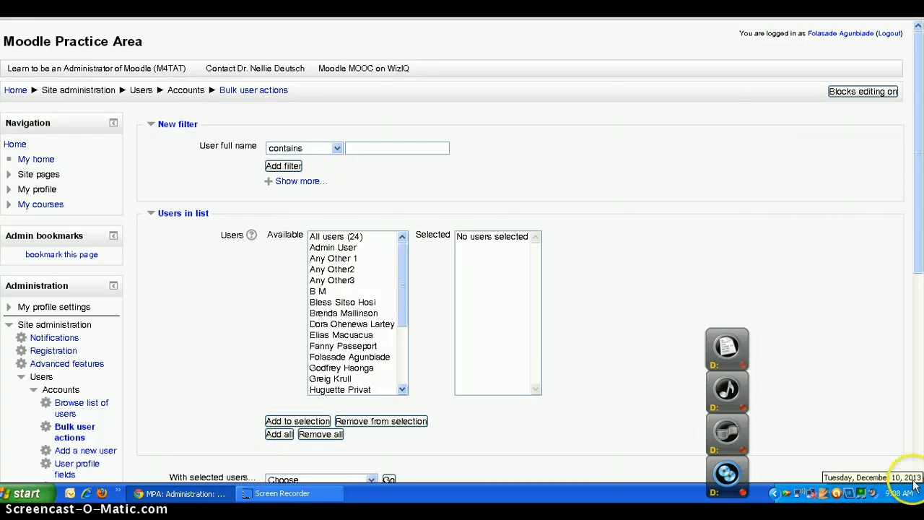
pyautogui.click(918, 477)
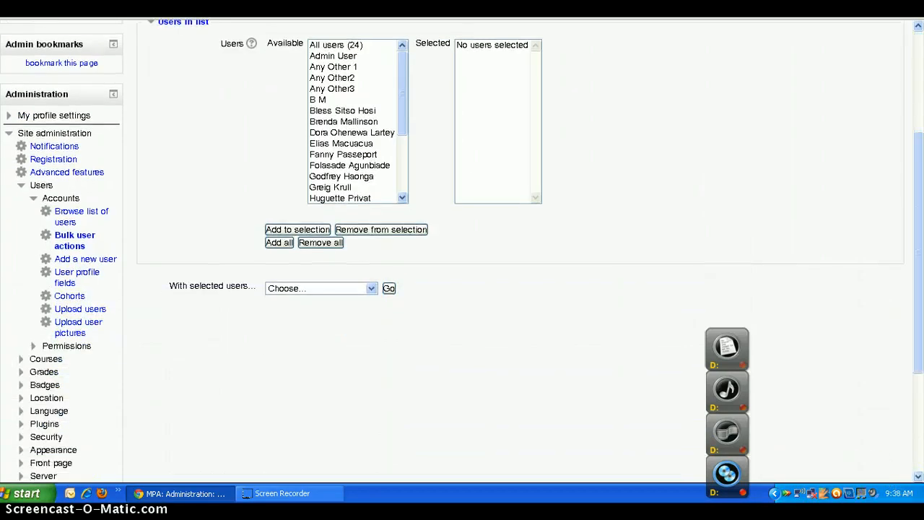
pyautogui.click(103, 261)
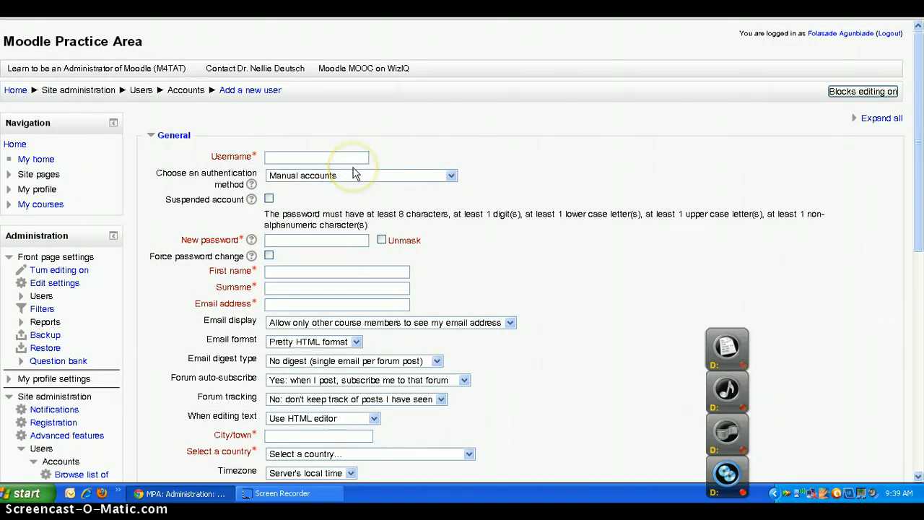
pyautogui.click(918, 477)
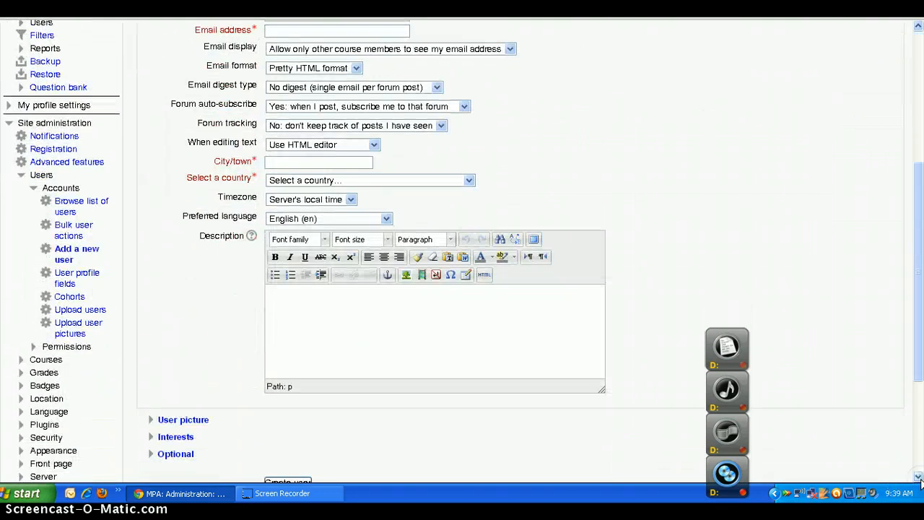
pyautogui.click(917, 476)
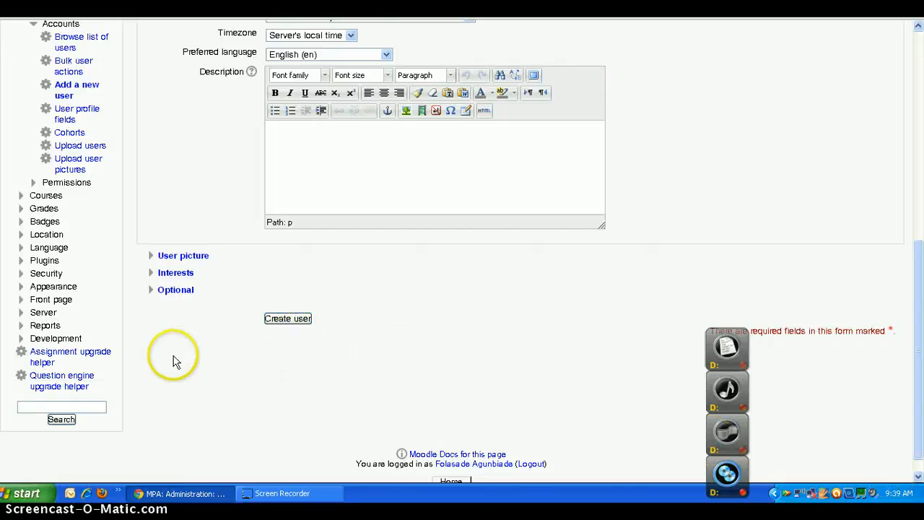
# Open the site's cohort list and bring up the blank form for adding a new cohort.
pyautogui.click(81, 135)
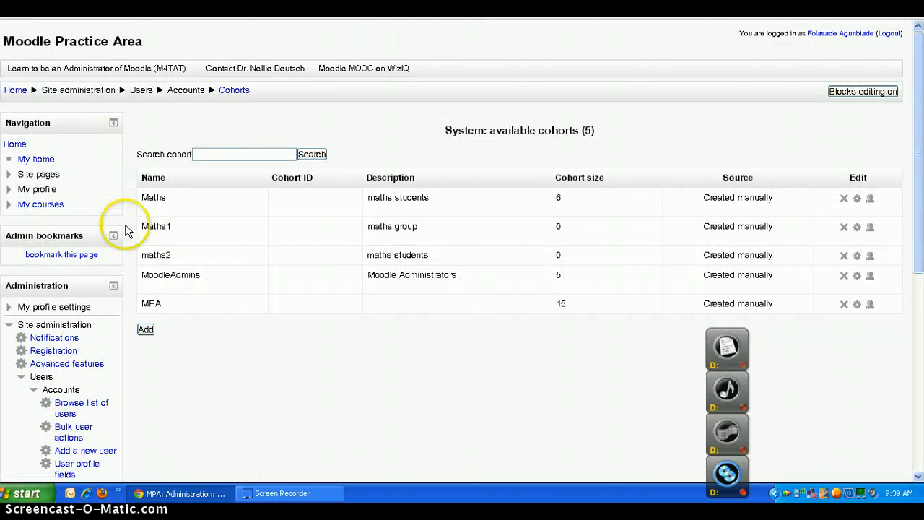
pyautogui.click(145, 330)
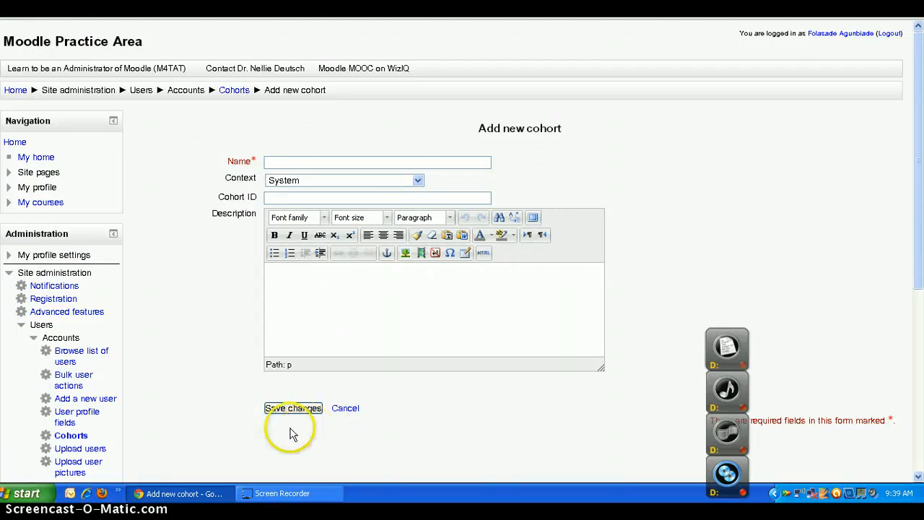
# Revisit the new user form, open the Upload users page and try to choose a file to upload.
pyautogui.click(77, 451)
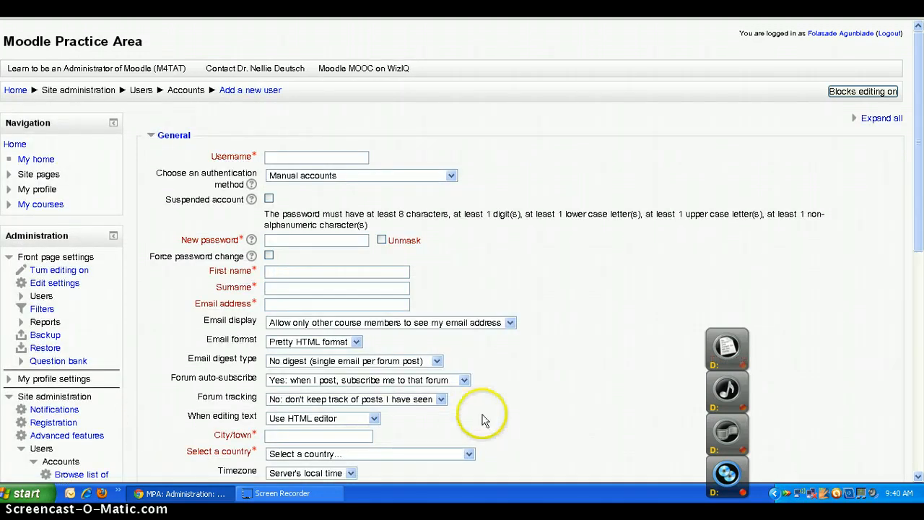
pyautogui.click(919, 476)
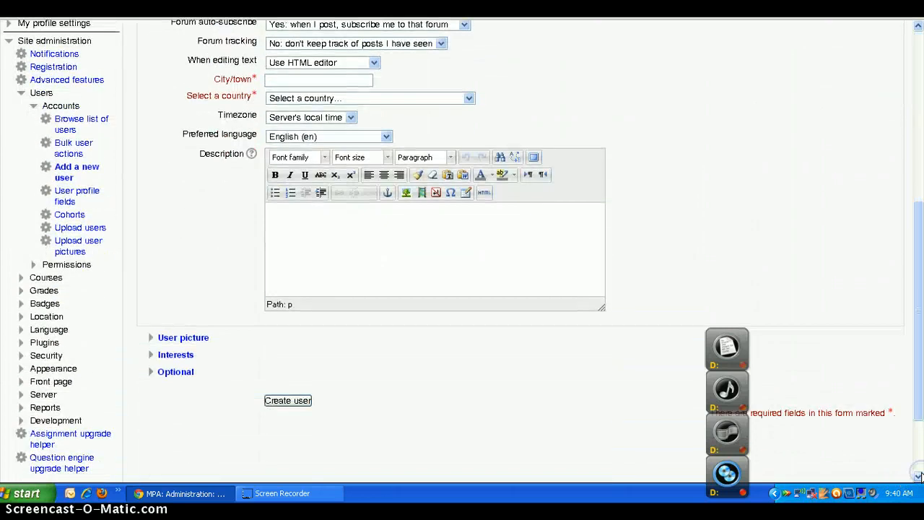
pyautogui.click(83, 233)
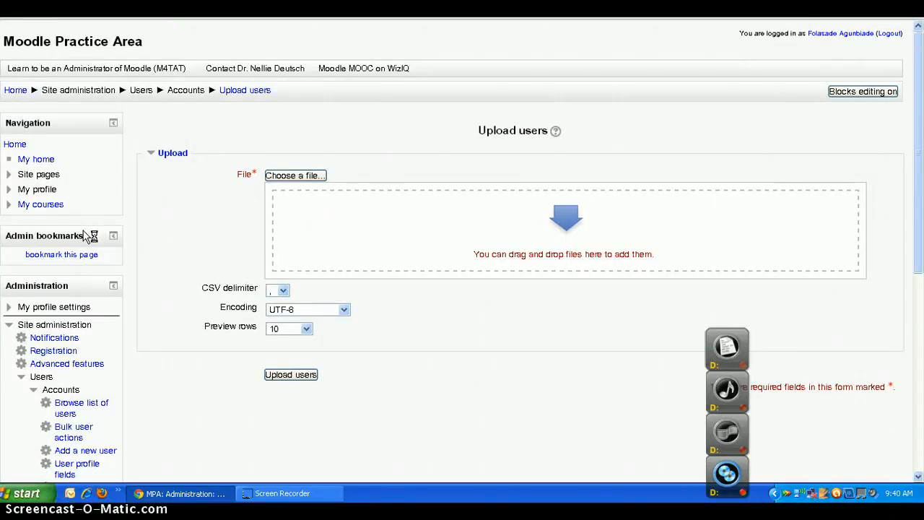
pyautogui.click(163, 252)
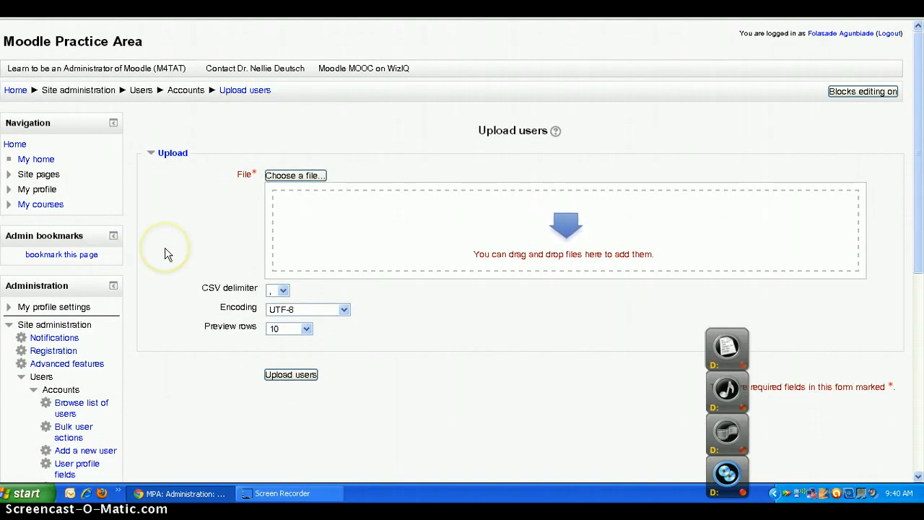
pyautogui.click(292, 181)
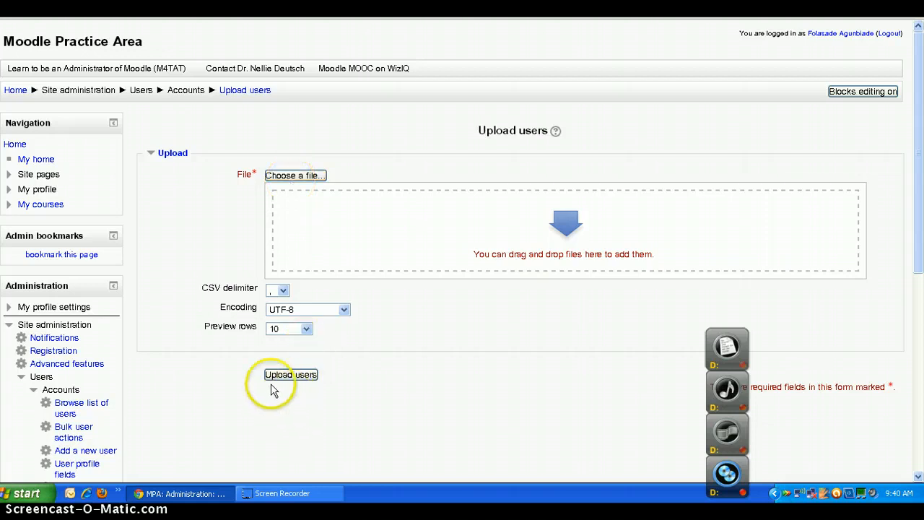
# Open the Upload user pictures page in the site's user accounts section and try to choose a file to upload.
pyautogui.click(918, 475)
pyautogui.click(919, 476)
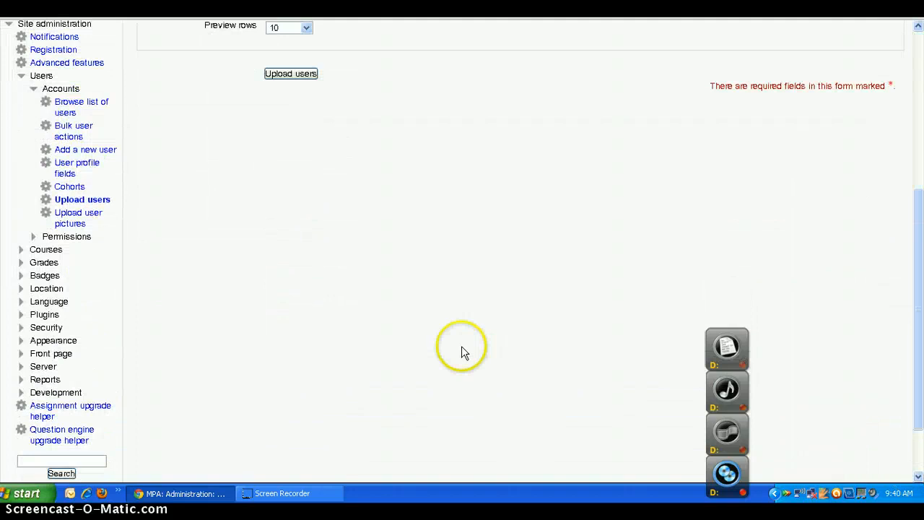
pyautogui.click(74, 214)
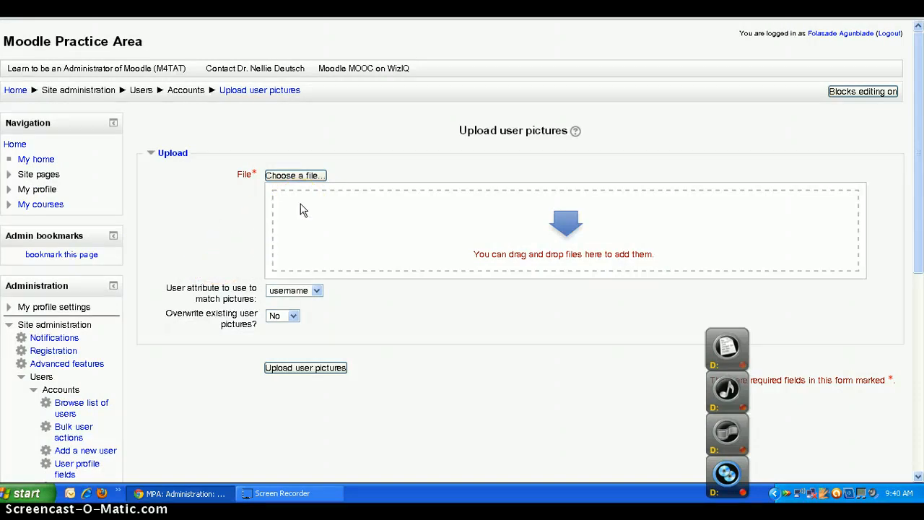
pyautogui.click(293, 180)
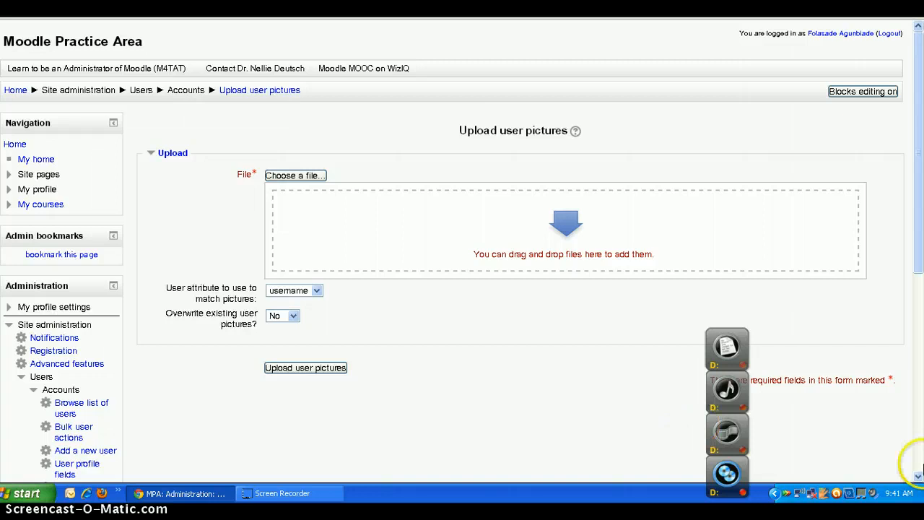
# Go to the list of own courses and open the CSE 506 course, Data Communications and Computer Networks.
pyautogui.click(918, 478)
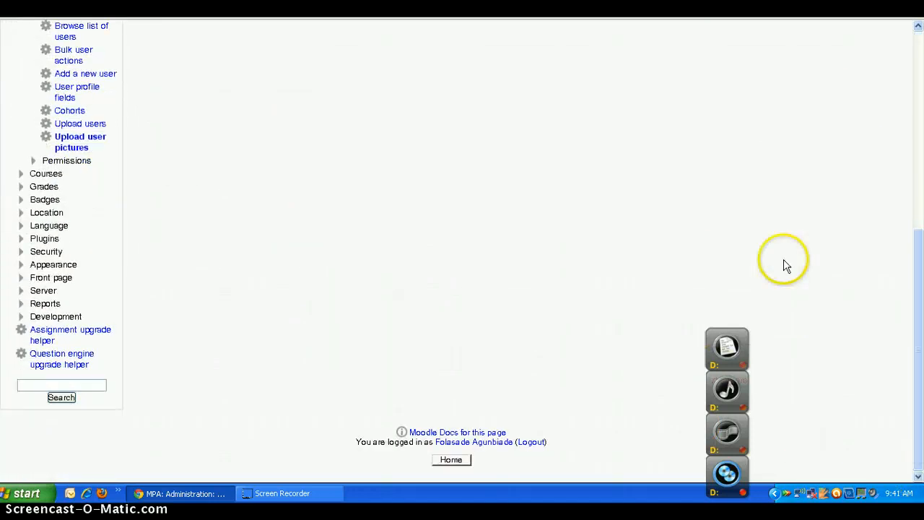
pyautogui.click(917, 27)
pyautogui.click(915, 30)
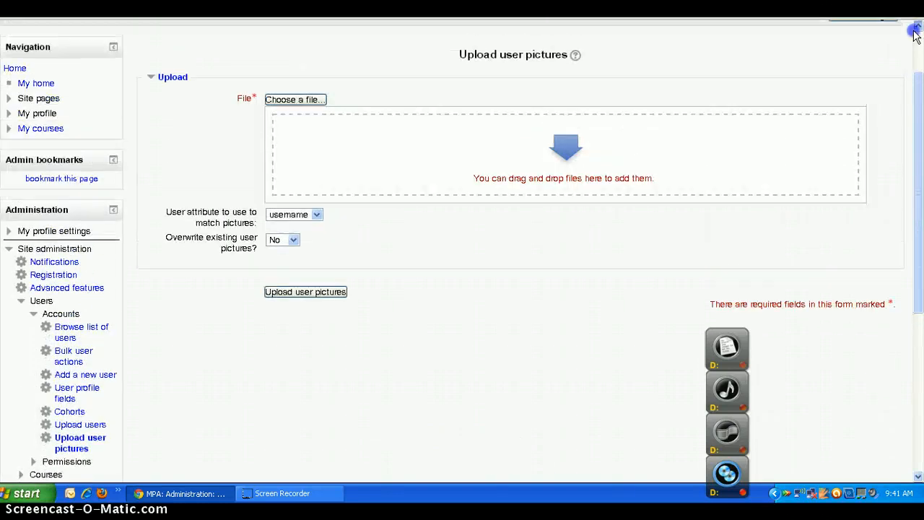
pyautogui.click(914, 30)
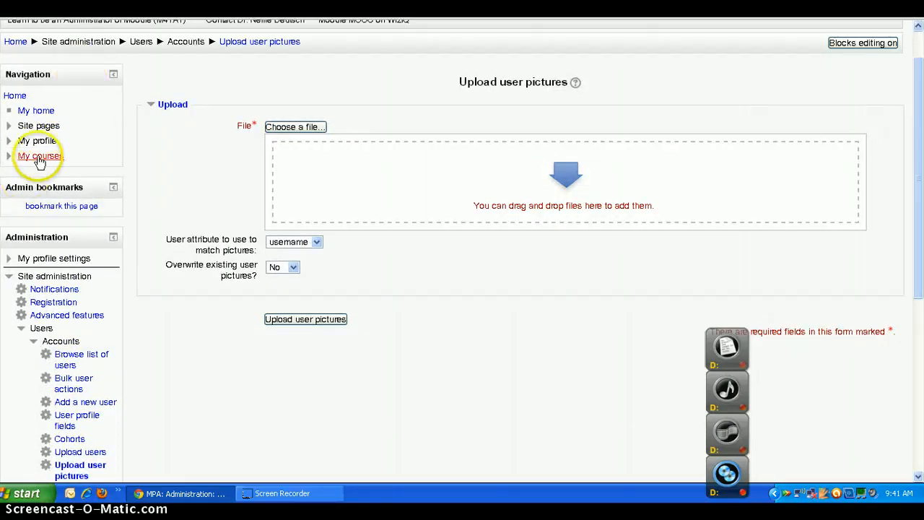
pyautogui.click(39, 155)
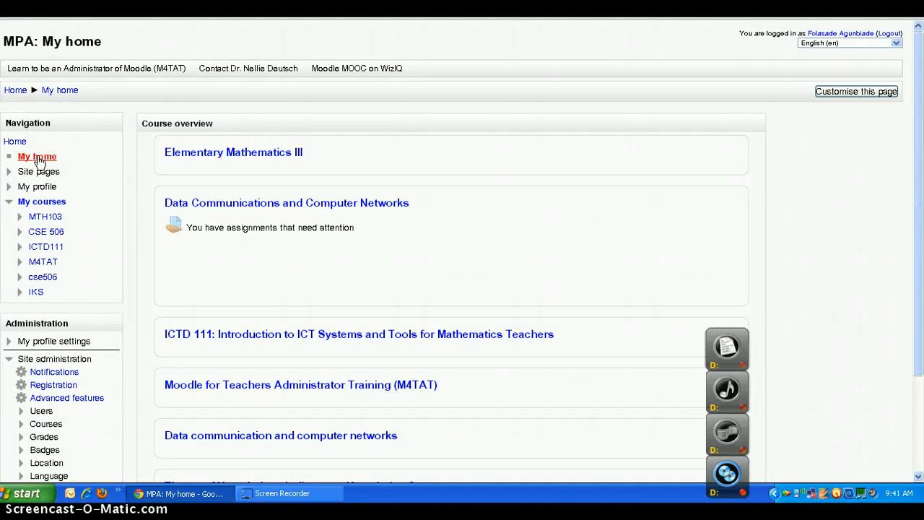
pyautogui.click(45, 233)
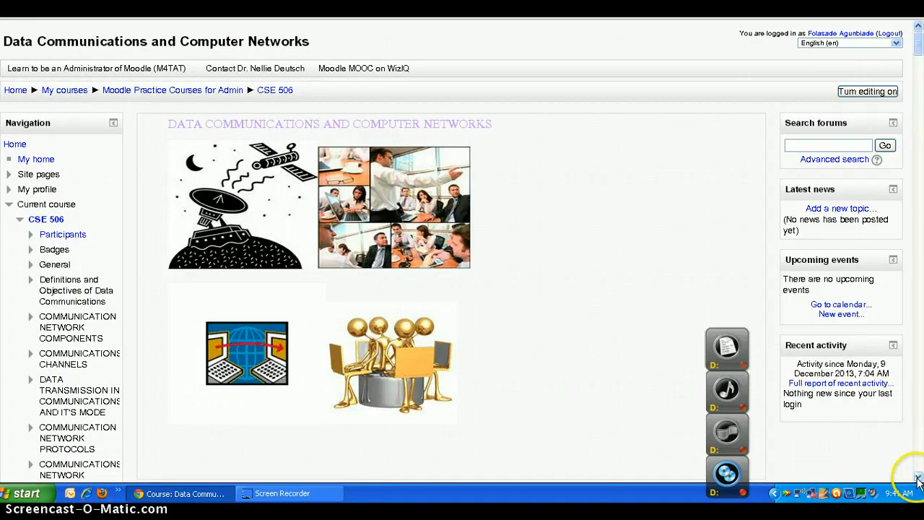
# Open the CSE 506 course's list of enrolled users and call up the Enrol users function.
pyautogui.moveTo(918, 478); pyautogui.dragTo(918, 478)
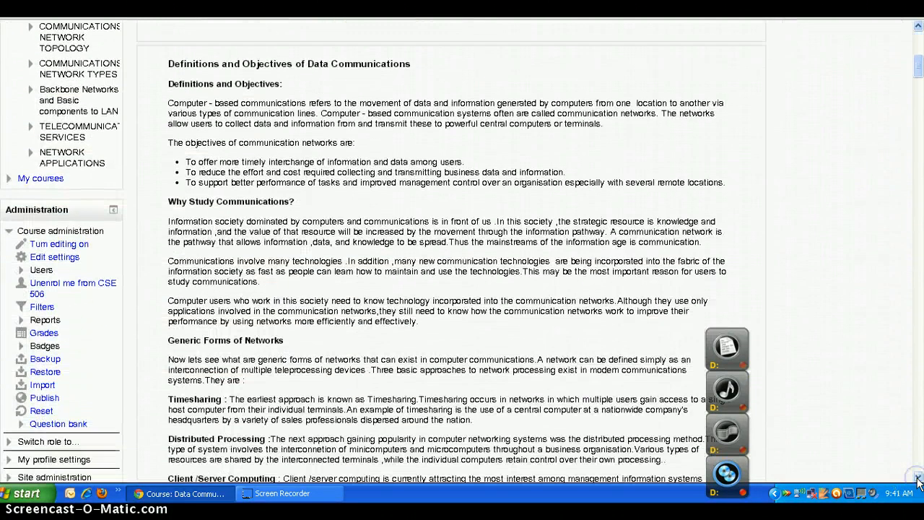
pyautogui.click(41, 271)
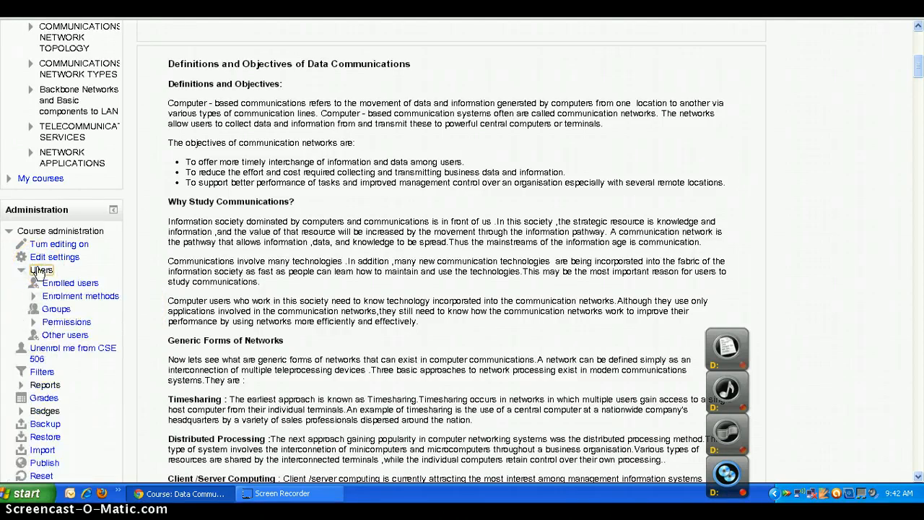
pyautogui.click(58, 283)
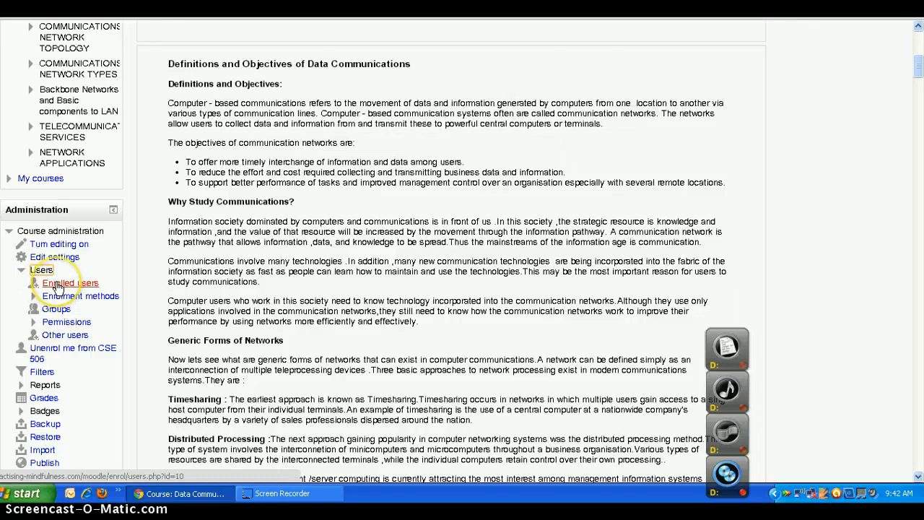
pyautogui.click(57, 283)
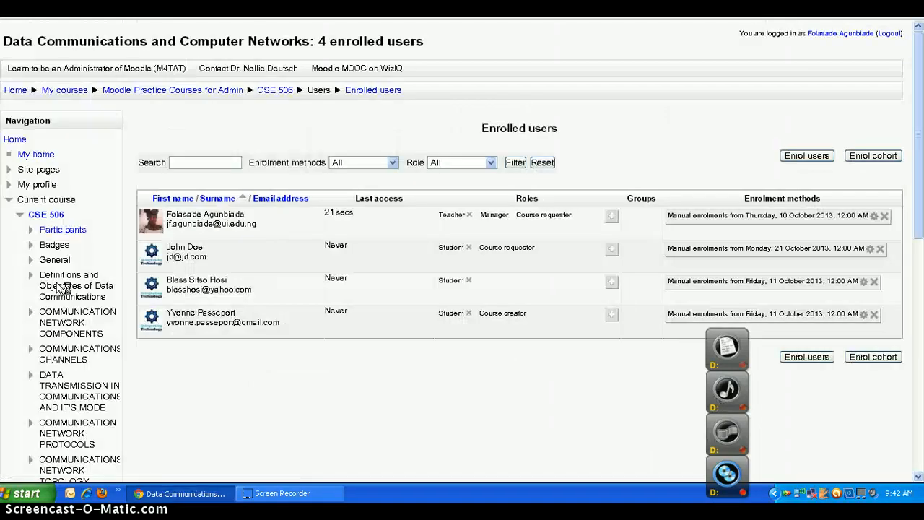
pyautogui.click(806, 160)
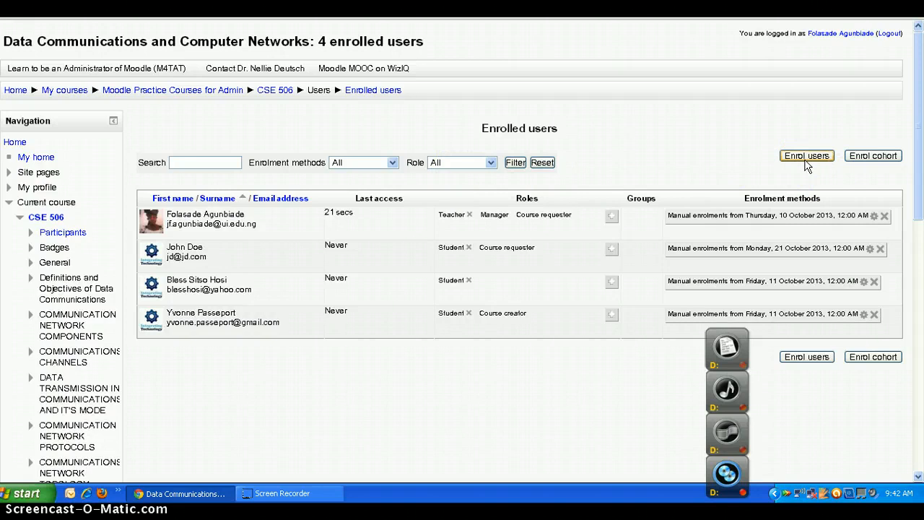